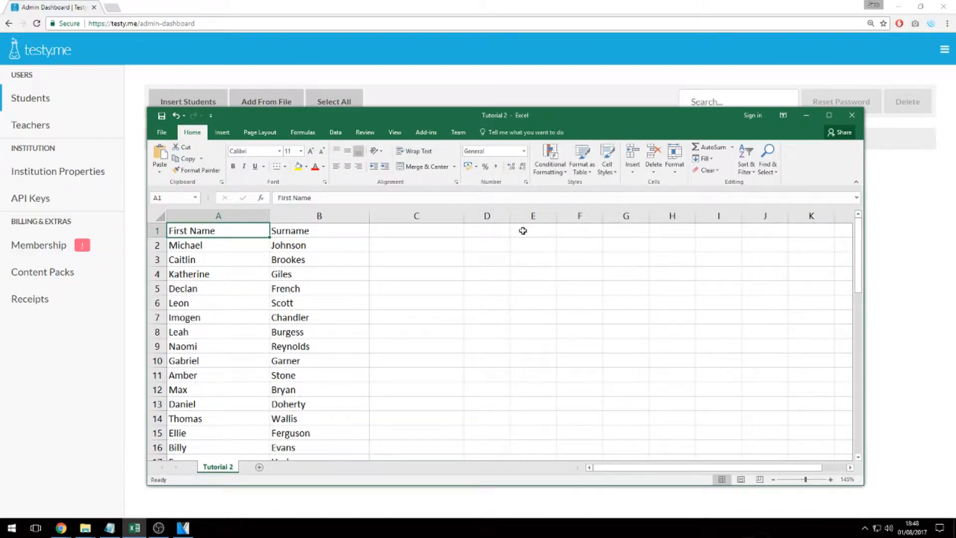
# Review the name list, selecting the first names in column A and surnames in column B.
pyautogui.scroll(-16, 320, 352)
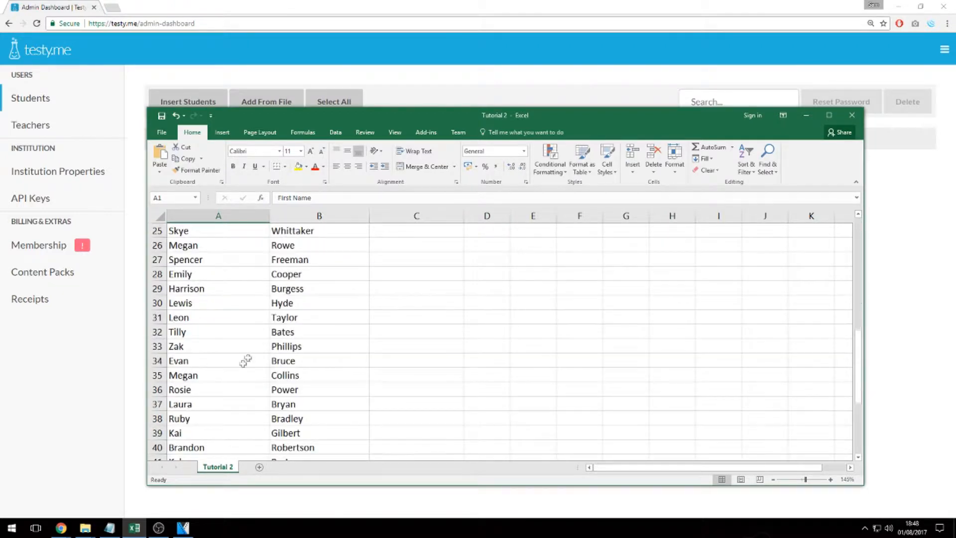
pyautogui.scroll(16, 218, 365)
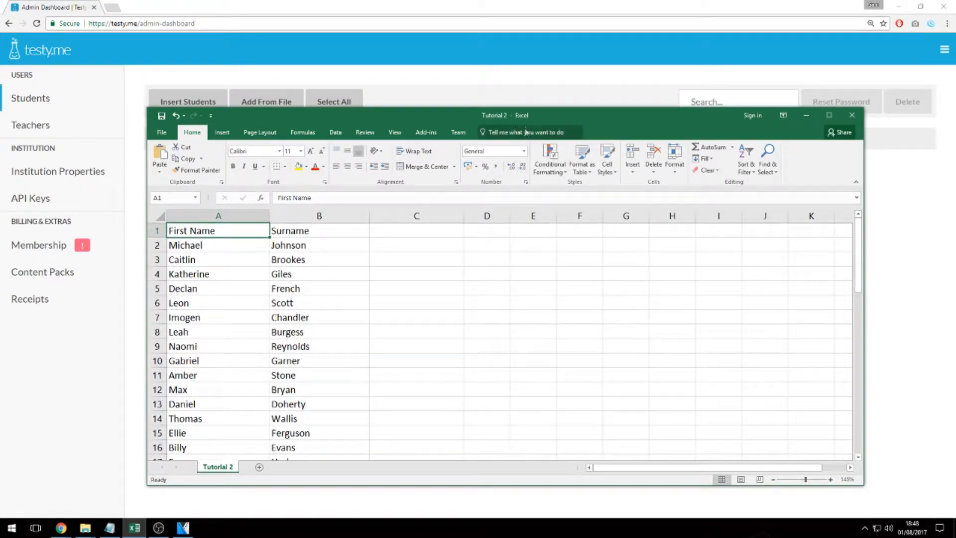
pyautogui.scroll(-5, 319, 358)
pyautogui.scroll(5, 261, 350)
pyautogui.moveTo(227, 234); pyautogui.dragTo(222, 446)
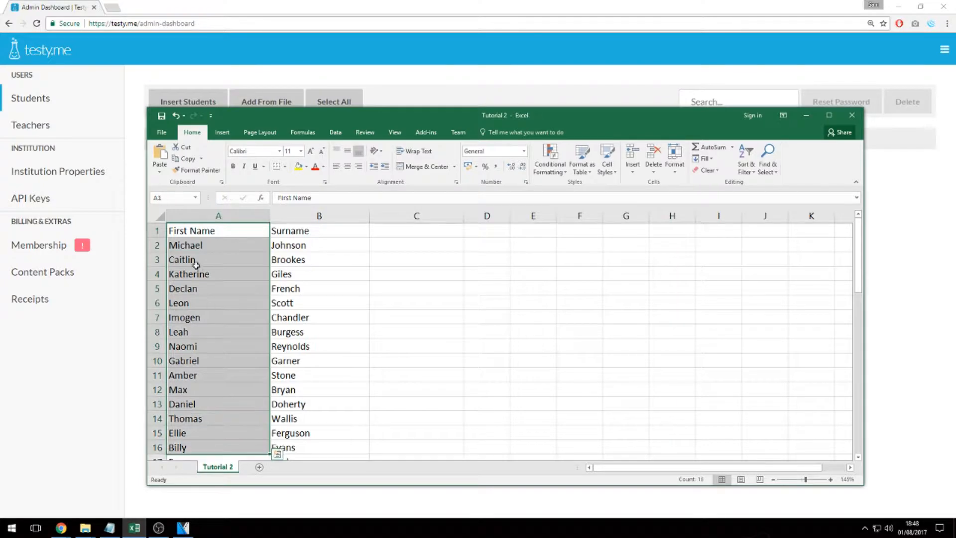
pyautogui.moveTo(287, 230); pyautogui.dragTo(279, 432)
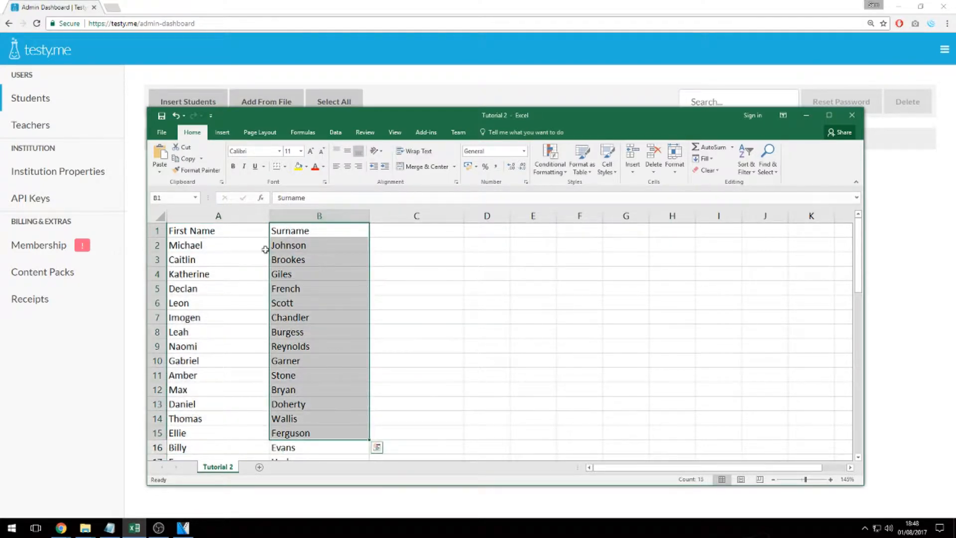
pyautogui.click(320, 329)
pyautogui.scroll(-6, 320, 327)
pyautogui.scroll(6, 322, 327)
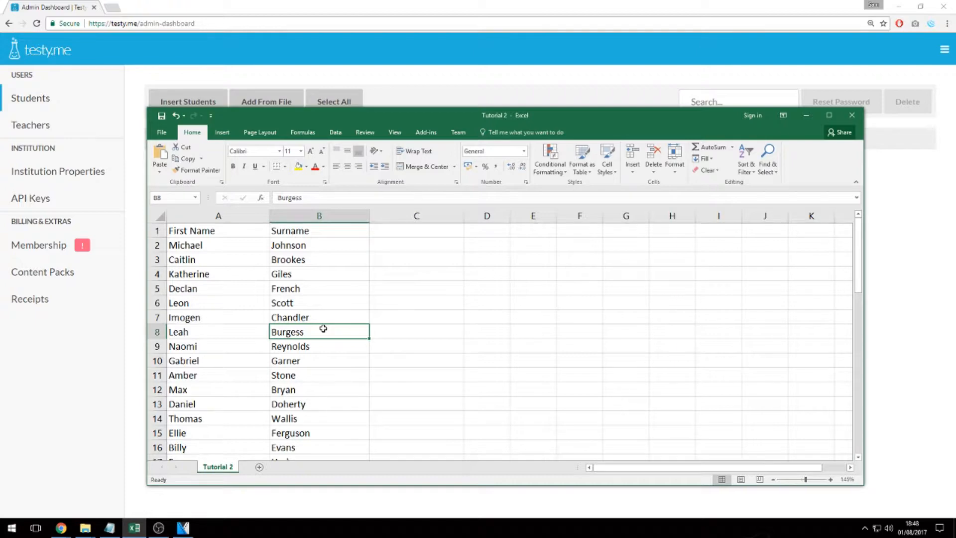
# Select a block of names, then the First Name and Surname header cells.
pyautogui.moveTo(188, 245); pyautogui.dragTo(299, 404)
pyautogui.click(301, 432)
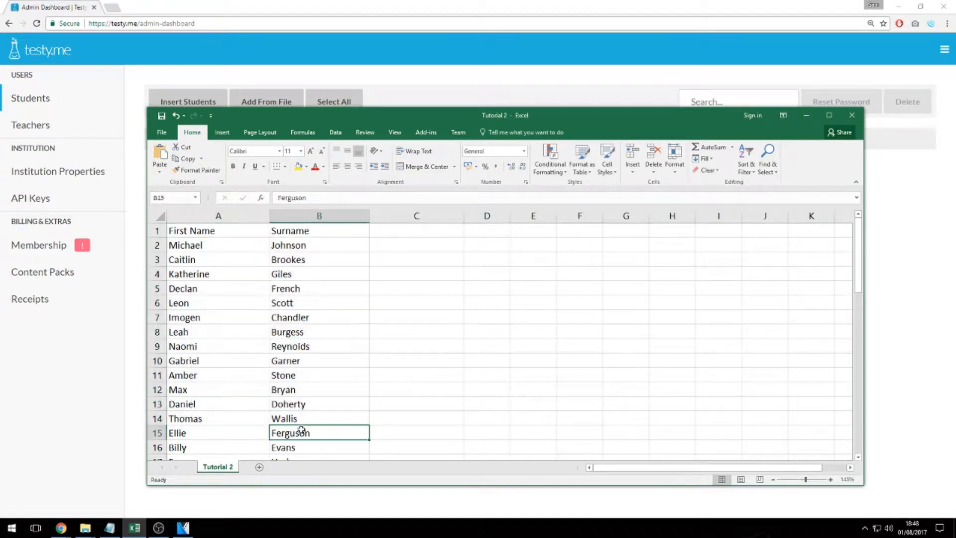
pyautogui.scroll(-5, 228, 387)
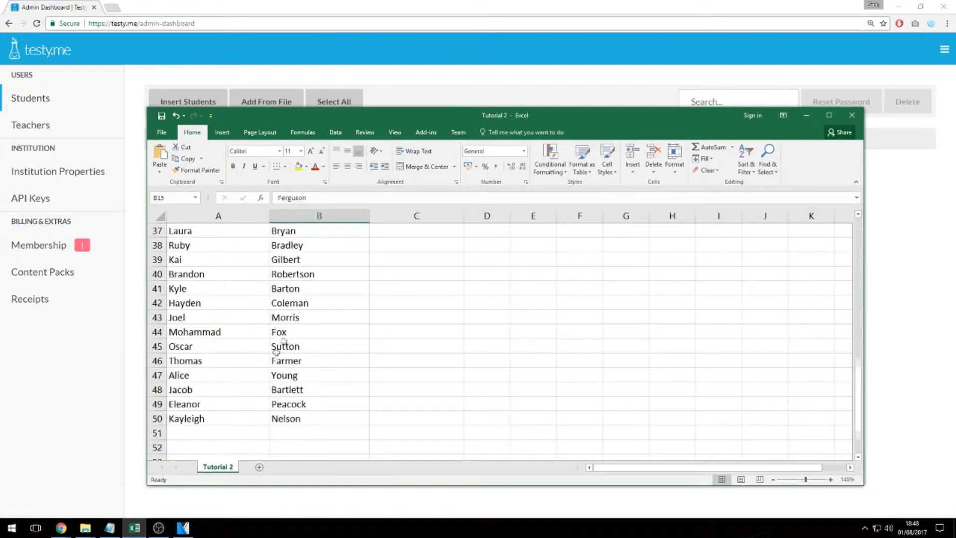
pyautogui.scroll(5, 330, 389)
pyautogui.moveTo(228, 233); pyautogui.dragTo(298, 232)
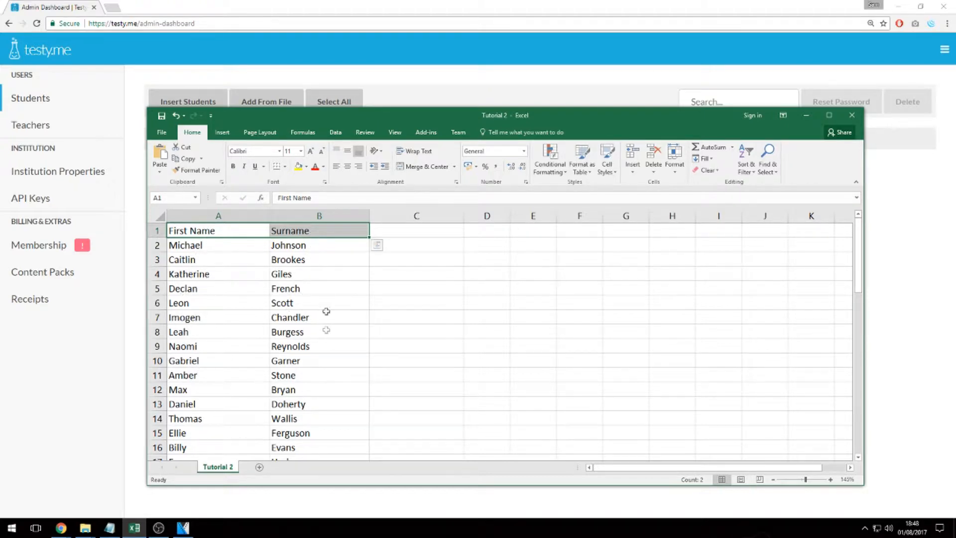
pyautogui.click(294, 231)
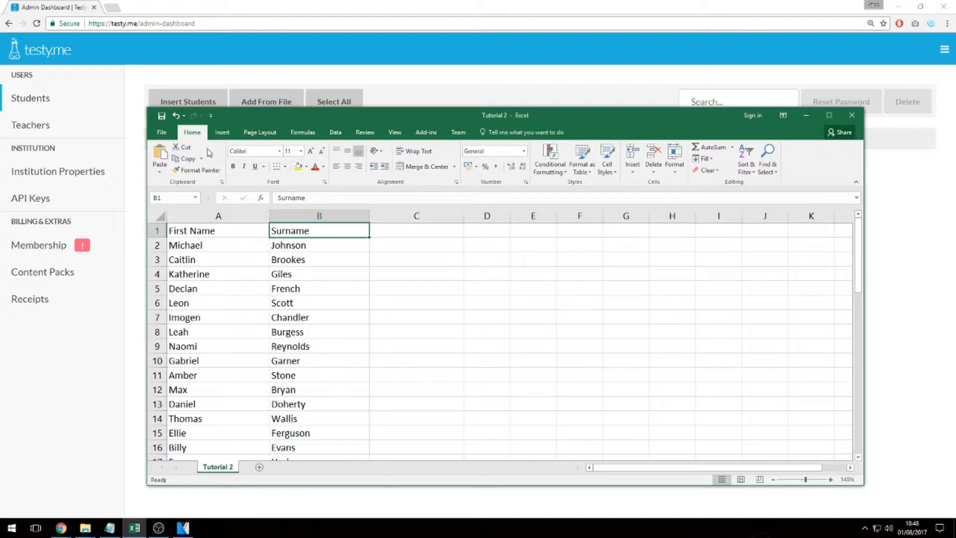
# Save the sheet as CSV (Comma delimited) named Tutorial, confirm the format warning, and return to Chrome.
pyautogui.click(160, 133)
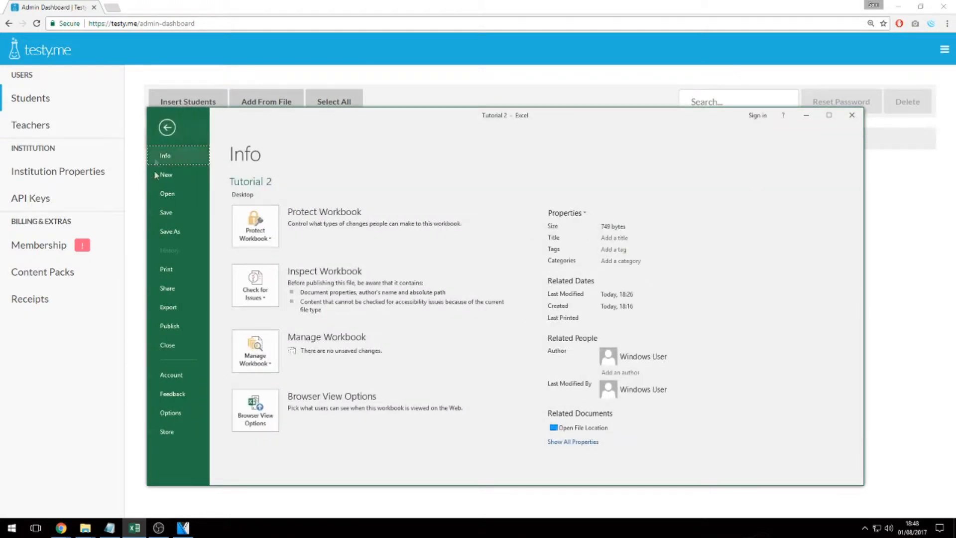
pyautogui.click(171, 232)
pyautogui.doubleClick(237, 213)
pyautogui.write('Tutorial 2')
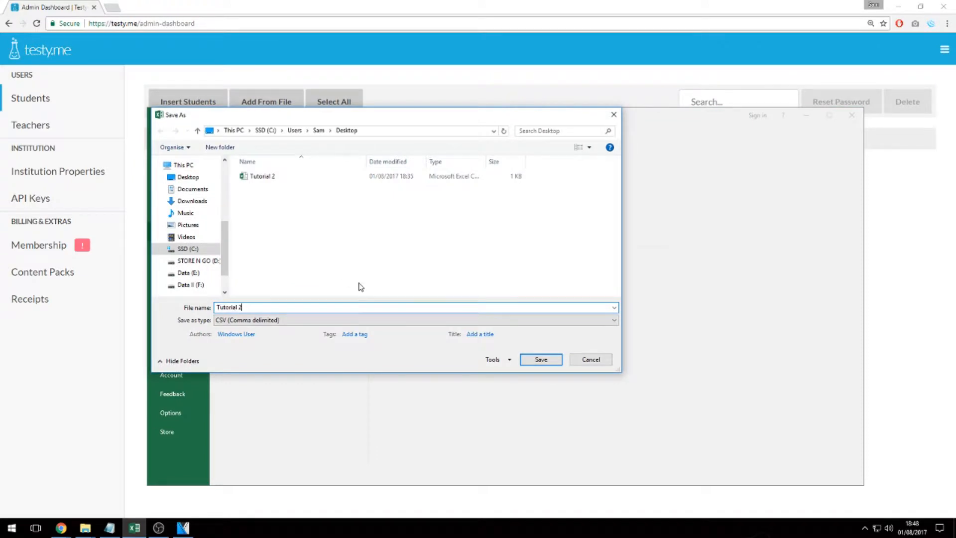
pyautogui.click(359, 284)
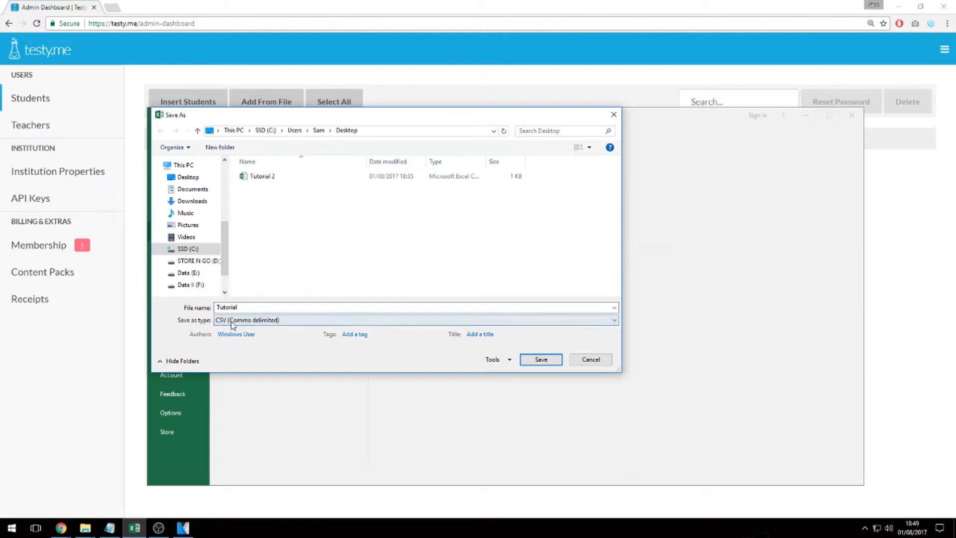
pyautogui.click(254, 321)
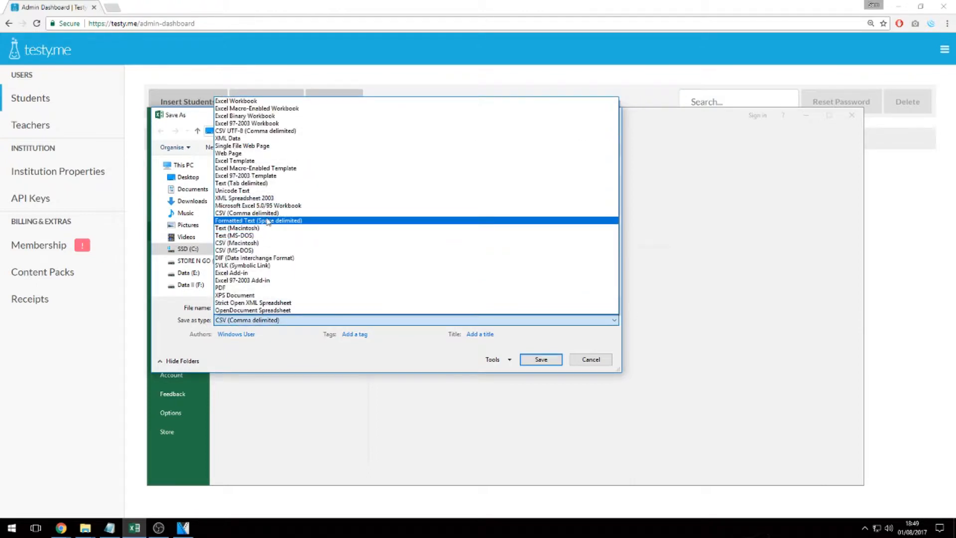
pyautogui.click(232, 214)
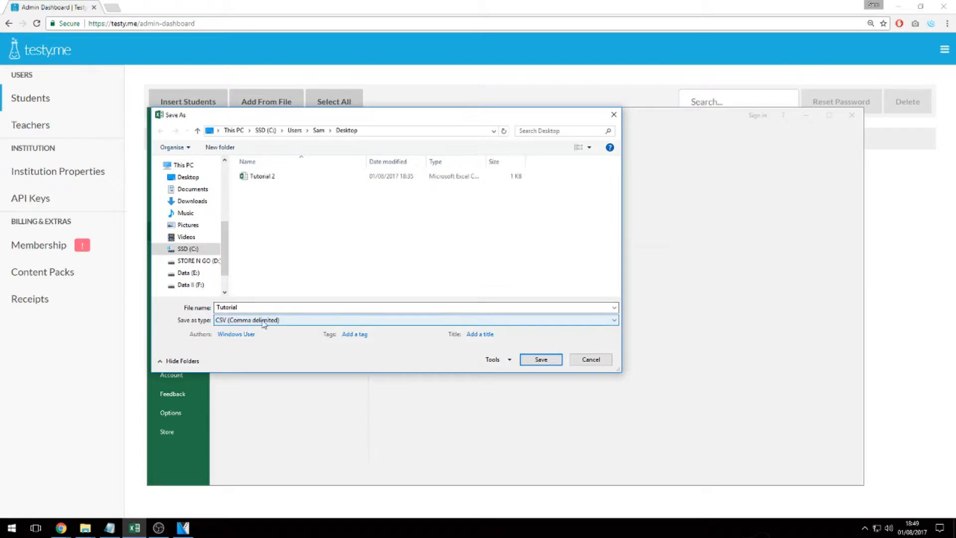
pyautogui.click(540, 359)
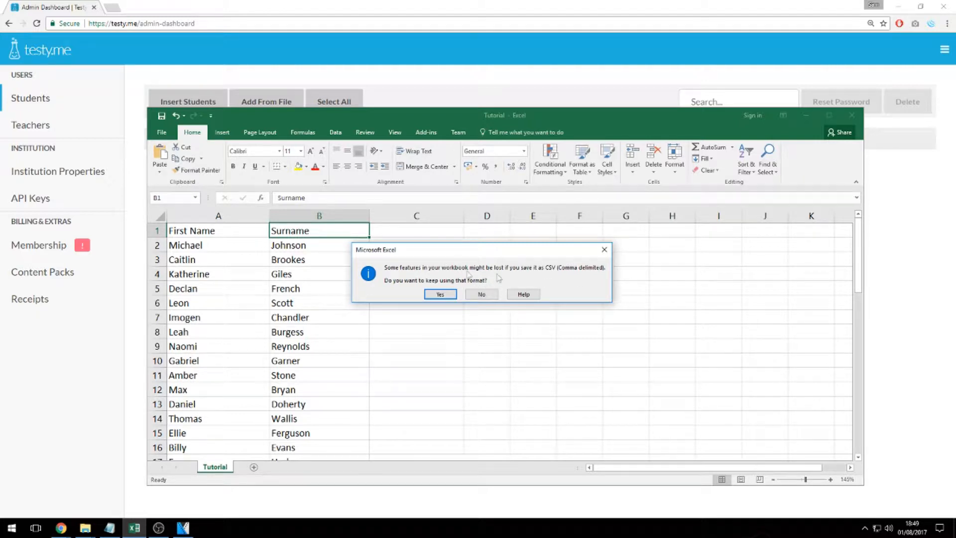
pyautogui.click(441, 295)
pyautogui.hotkey('alt', 'Tab')
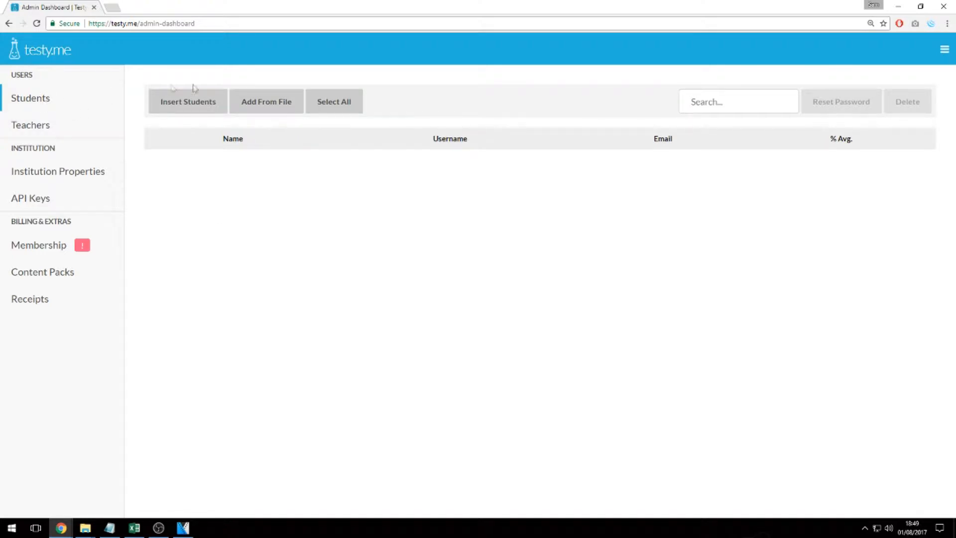
# Import students from a file, choosing the Tutorial CSV from the Desktop.
pyautogui.click(271, 110)
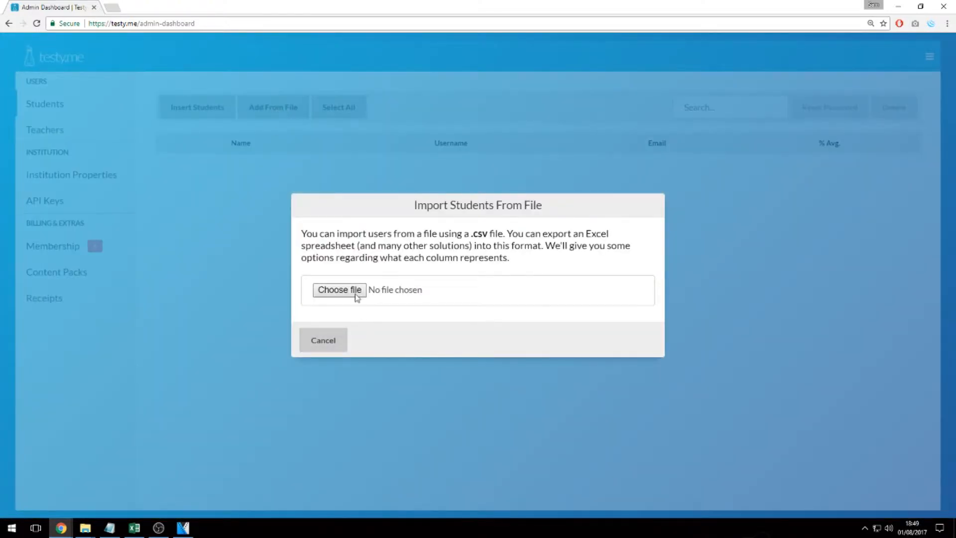
pyautogui.click(357, 297)
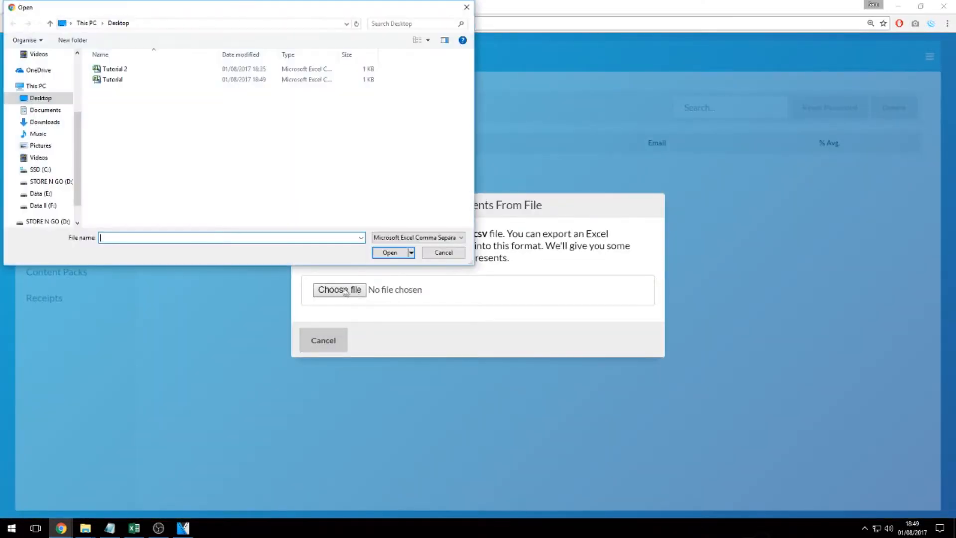
pyautogui.doubleClick(128, 80)
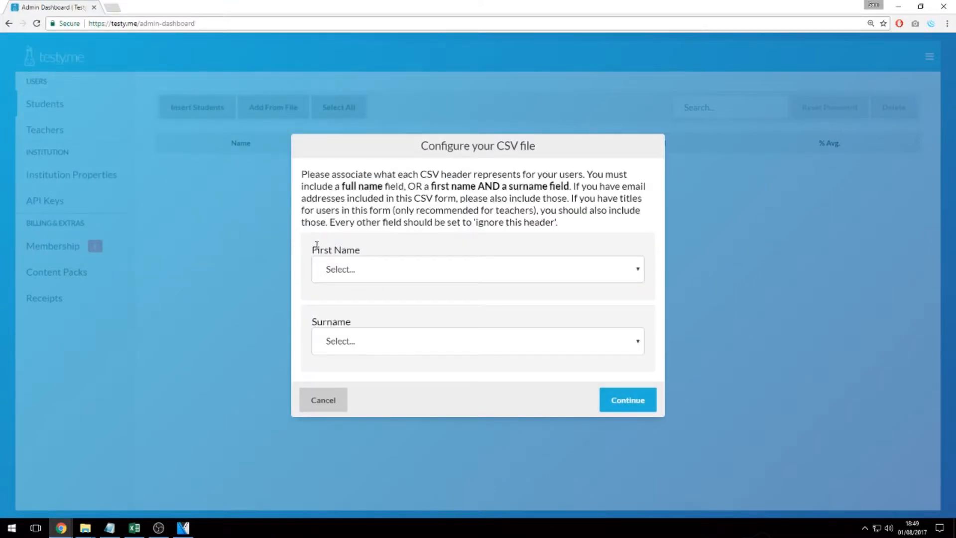
pyautogui.moveTo(316, 245); pyautogui.dragTo(391, 242)
pyautogui.moveTo(314, 318); pyautogui.dragTo(386, 319)
pyautogui.moveTo(318, 249); pyautogui.dragTo(382, 250)
pyautogui.moveTo(309, 324); pyautogui.dragTo(386, 319)
pyautogui.click(365, 308)
pyautogui.click(134, 528)
pyautogui.moveTo(378, 114); pyautogui.dragTo(495, 322)
pyautogui.click(294, 437)
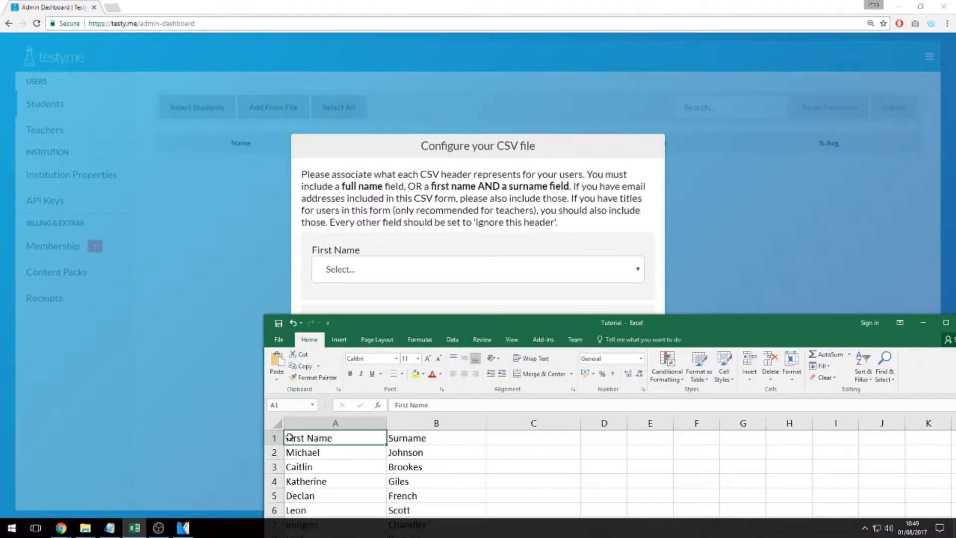
pyautogui.moveTo(371, 332); pyautogui.dragTo(343, 368)
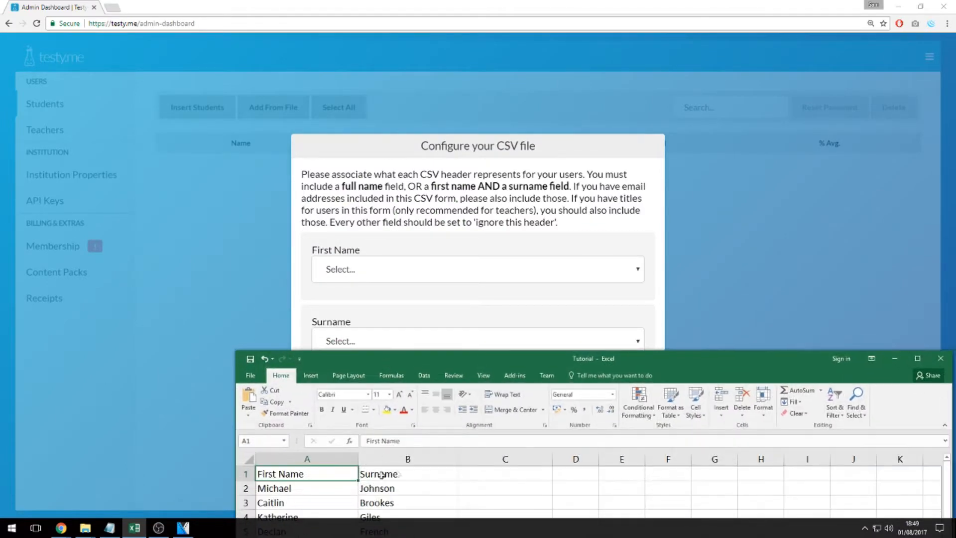
pyautogui.click(894, 358)
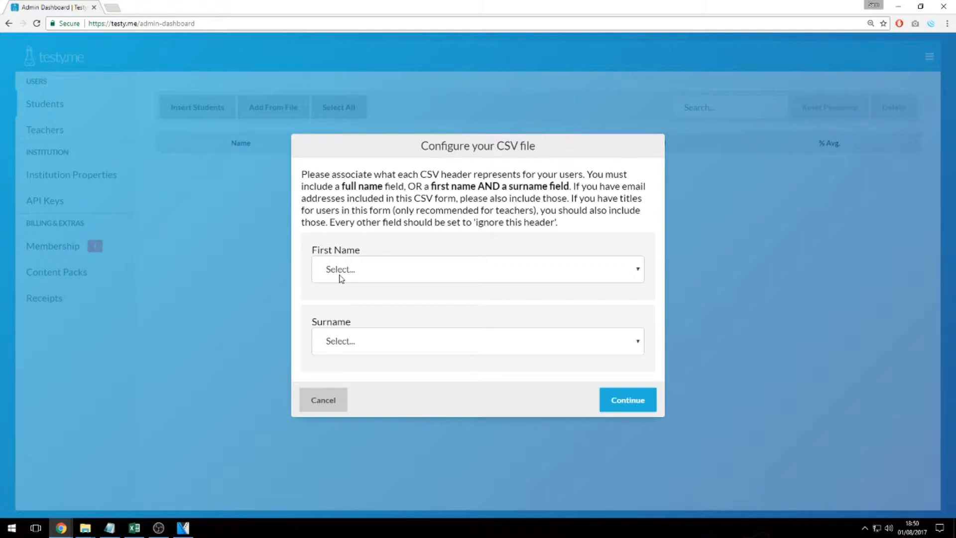
# Map the first CSV column to First Name and the second to Surname, then confirm the mapping.
pyautogui.moveTo(321, 250); pyautogui.dragTo(370, 247)
pyautogui.click(371, 249)
pyautogui.click(355, 272)
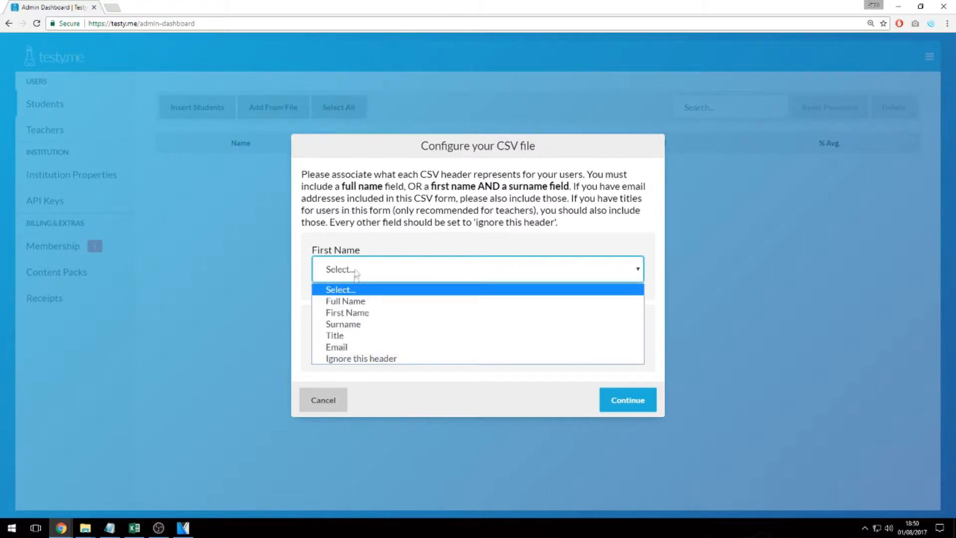
pyautogui.click(344, 317)
pyautogui.click(335, 347)
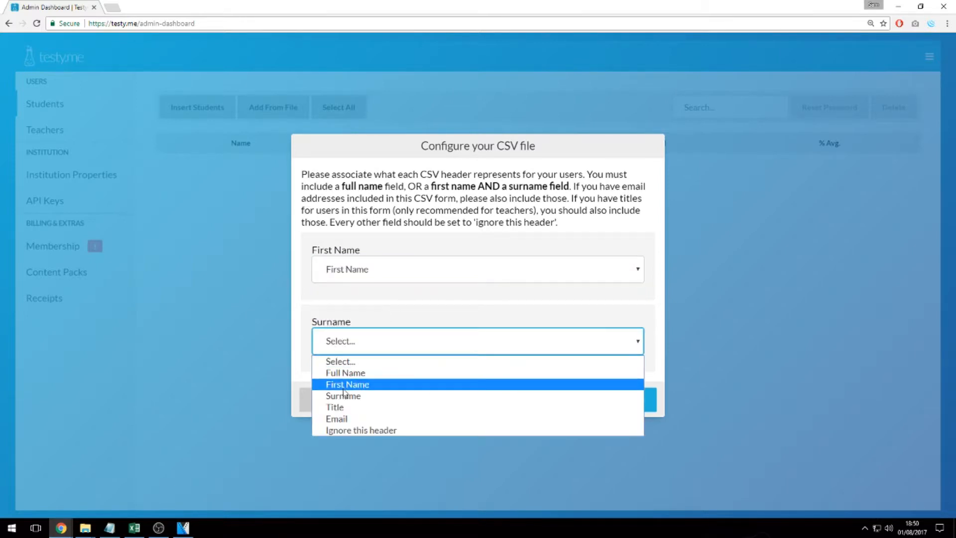
pyautogui.click(478, 395)
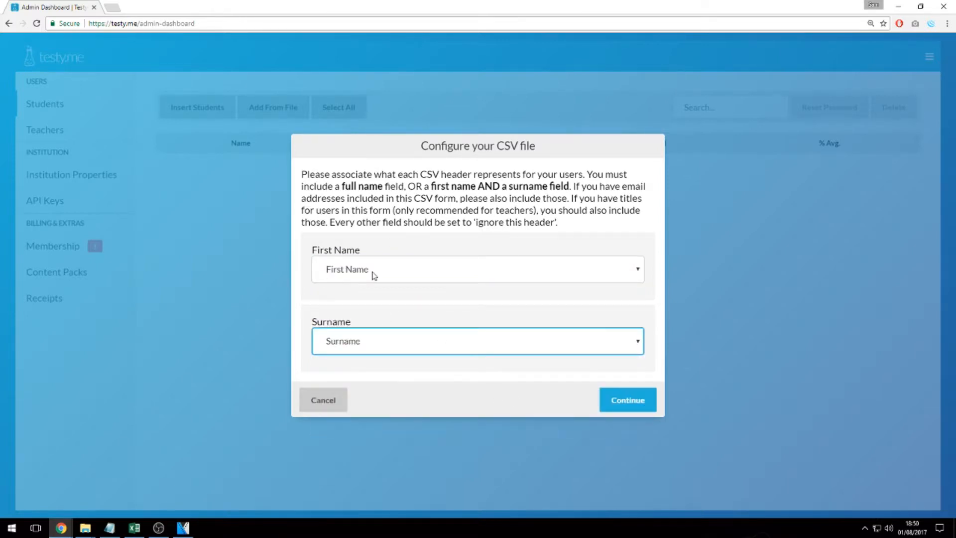
pyautogui.click(360, 253)
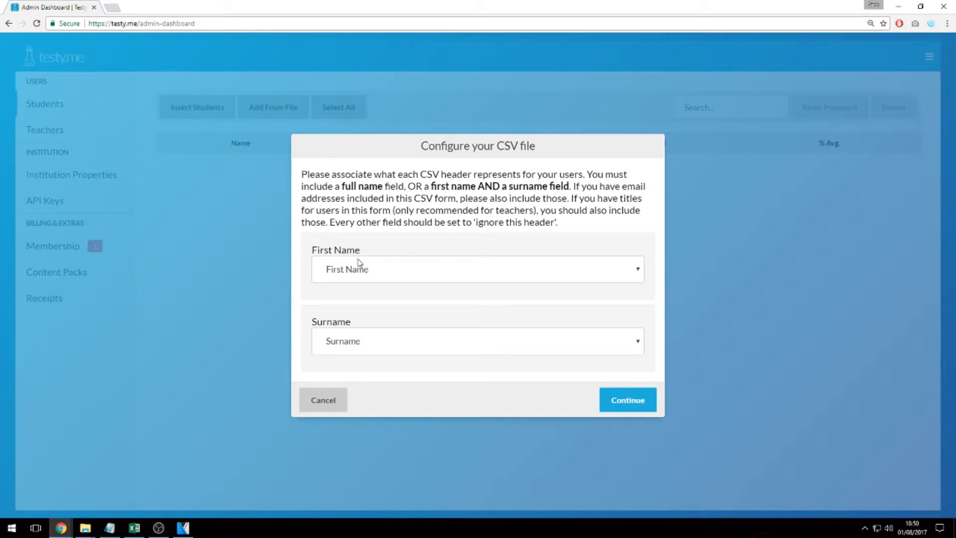
pyautogui.click(359, 264)
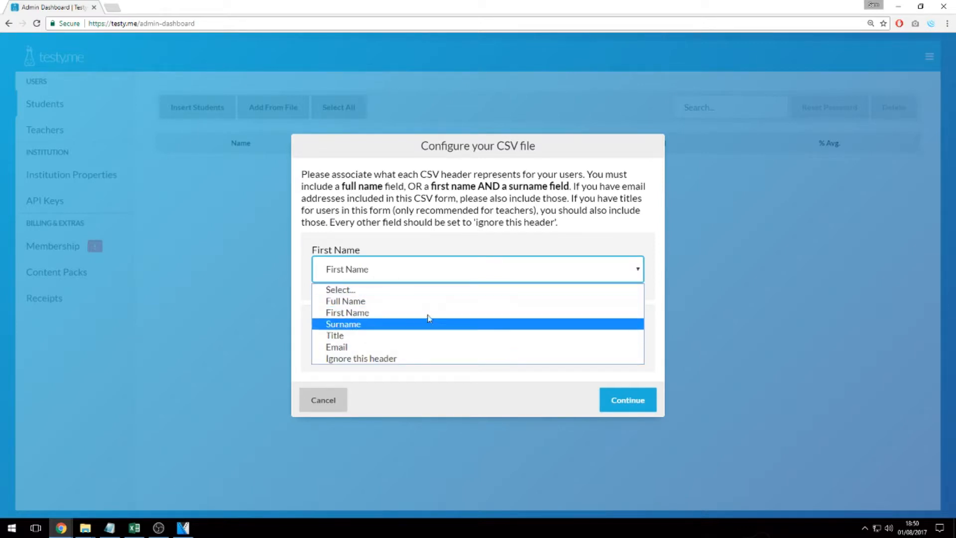
pyautogui.click(374, 207)
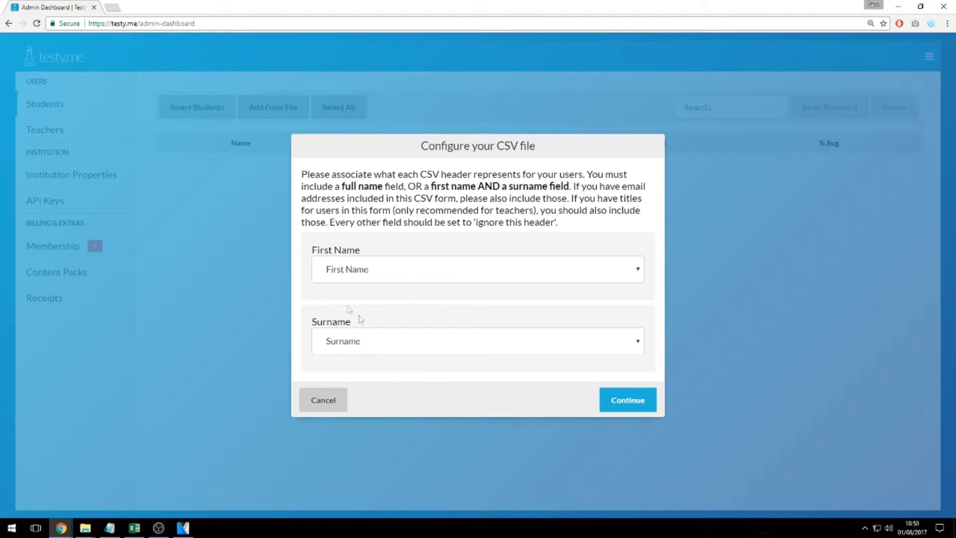
pyautogui.click(614, 395)
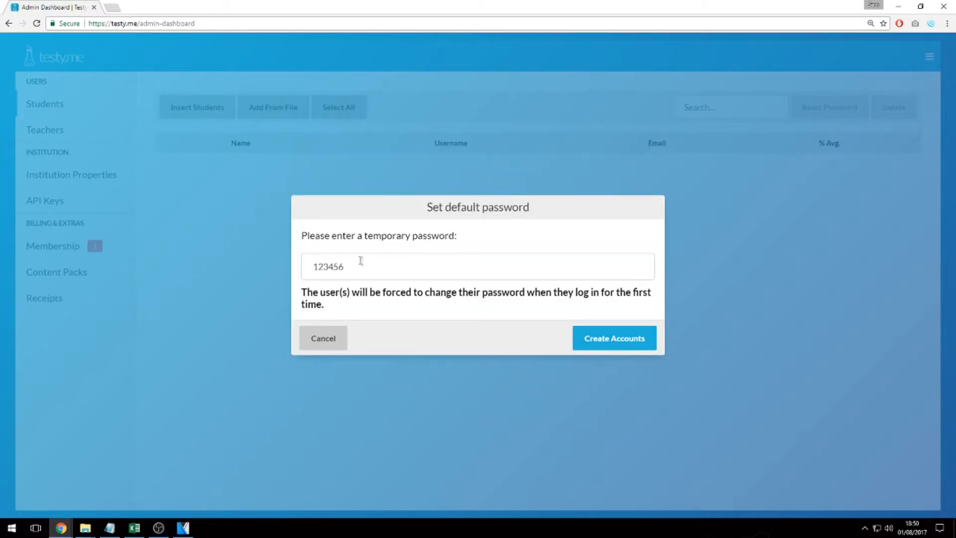
# Keep the prefilled temporary password, noting the forced-change message, and create the student accounts.
pyautogui.moveTo(427, 206); pyautogui.dragTo(563, 215)
pyautogui.click(574, 225)
pyautogui.moveTo(346, 267); pyautogui.dragTo(312, 266)
pyautogui.click(350, 266)
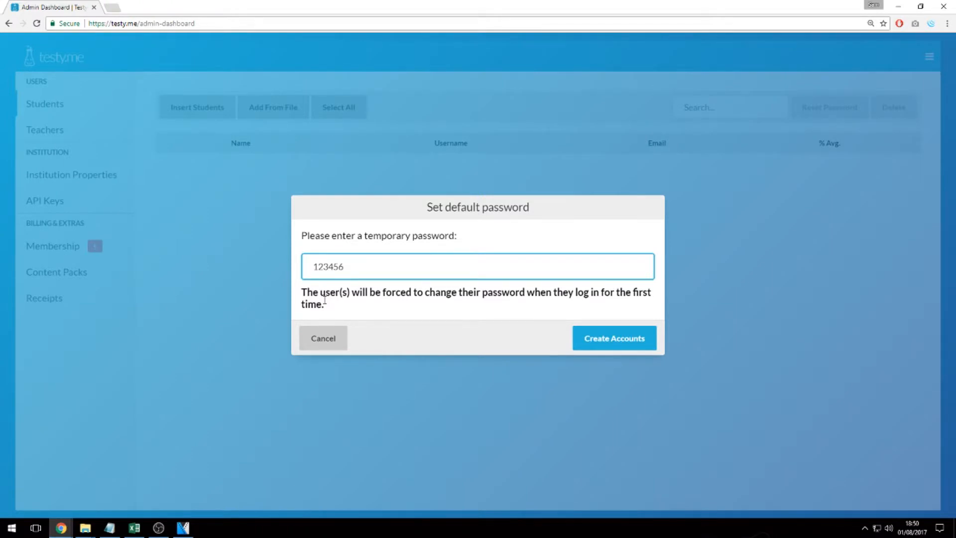
pyautogui.moveTo(302, 292); pyautogui.dragTo(326, 308)
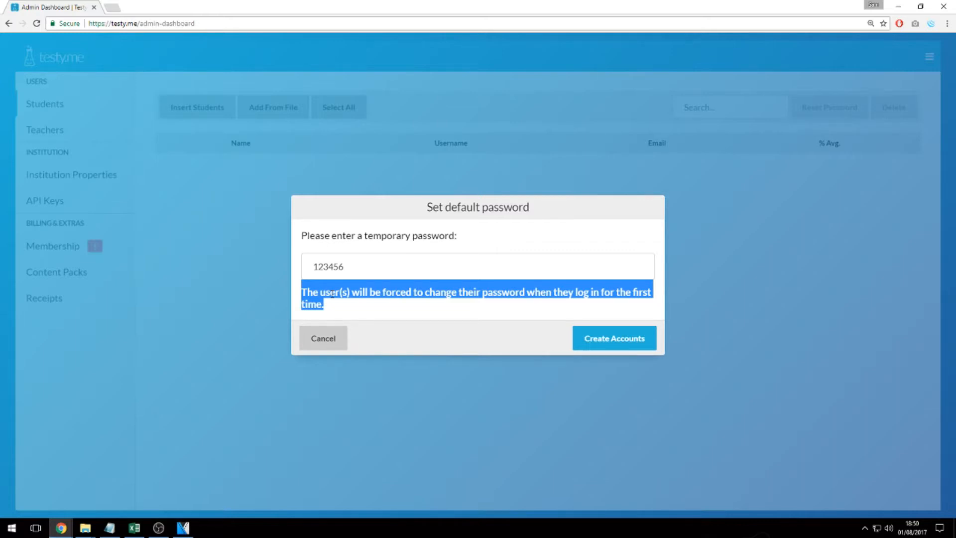
pyautogui.click(367, 273)
pyautogui.moveTo(314, 274); pyautogui.dragTo(361, 265)
pyautogui.click(363, 268)
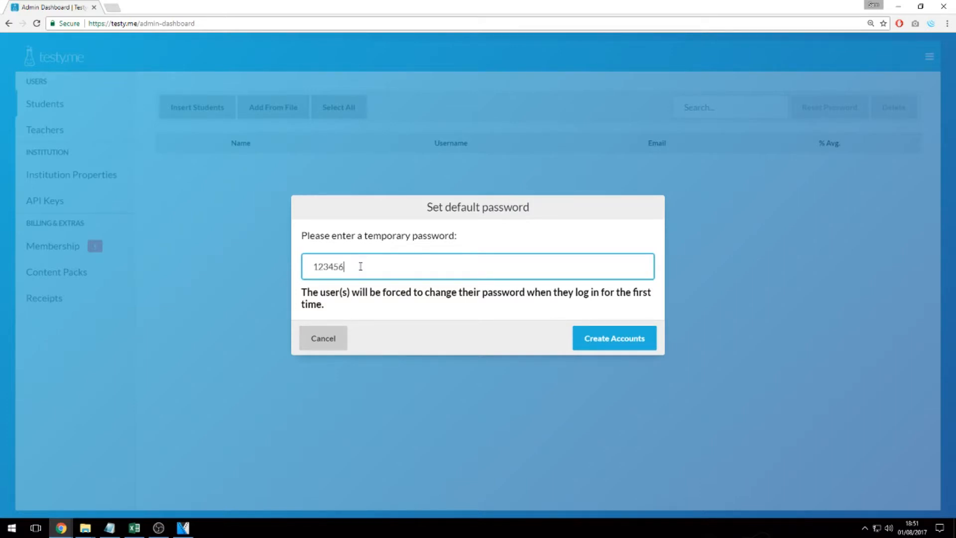
pyautogui.click(622, 342)
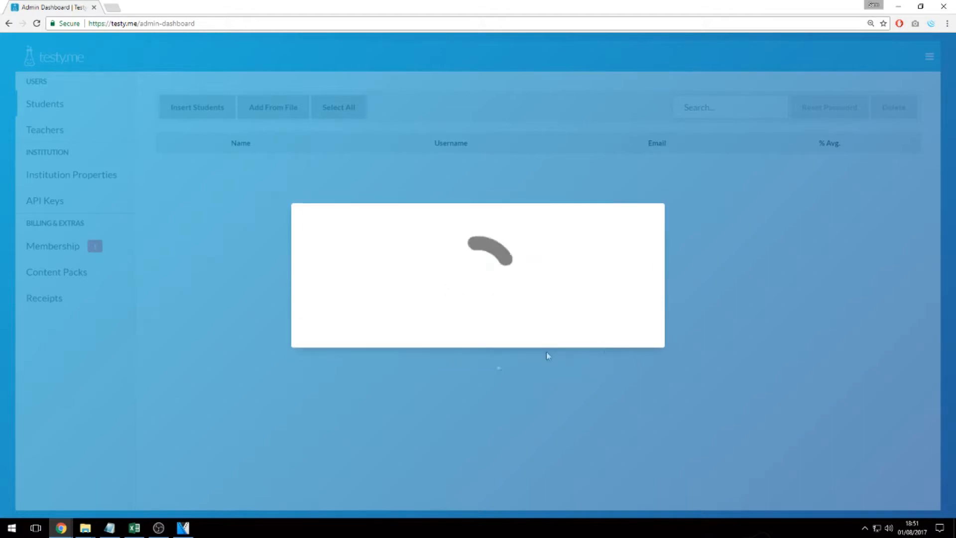
# Scroll through the Students table to review the imported accounts and their usernames.
pyautogui.scroll(-10, 508, 294)
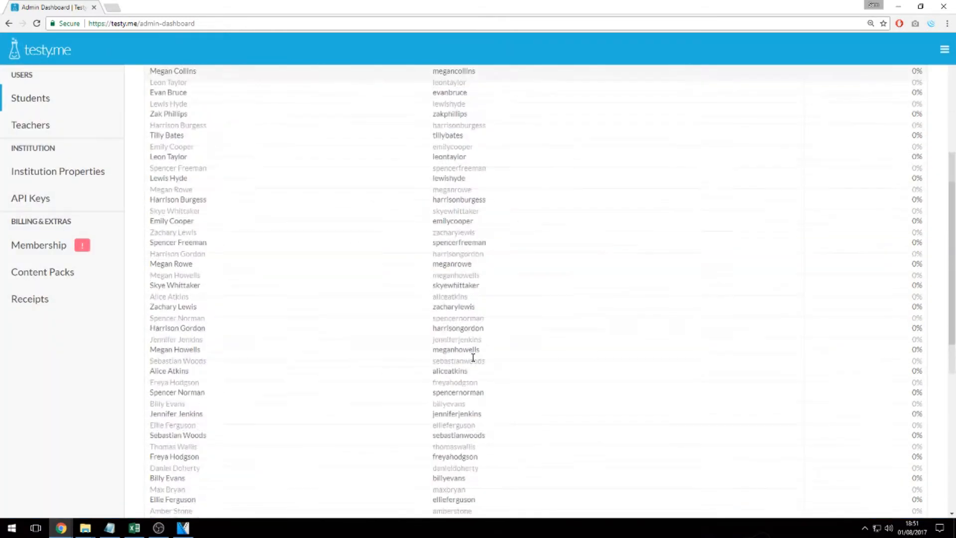
pyautogui.scroll(10, 273, 335)
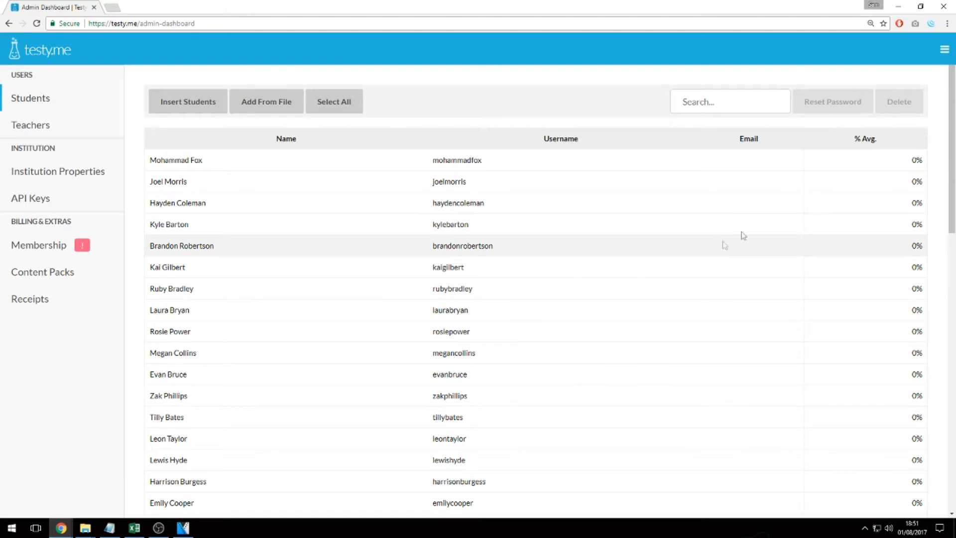
pyautogui.scroll(-10, 893, 301)
pyautogui.scroll(5, 918, 249)
pyautogui.scroll(5, 918, 328)
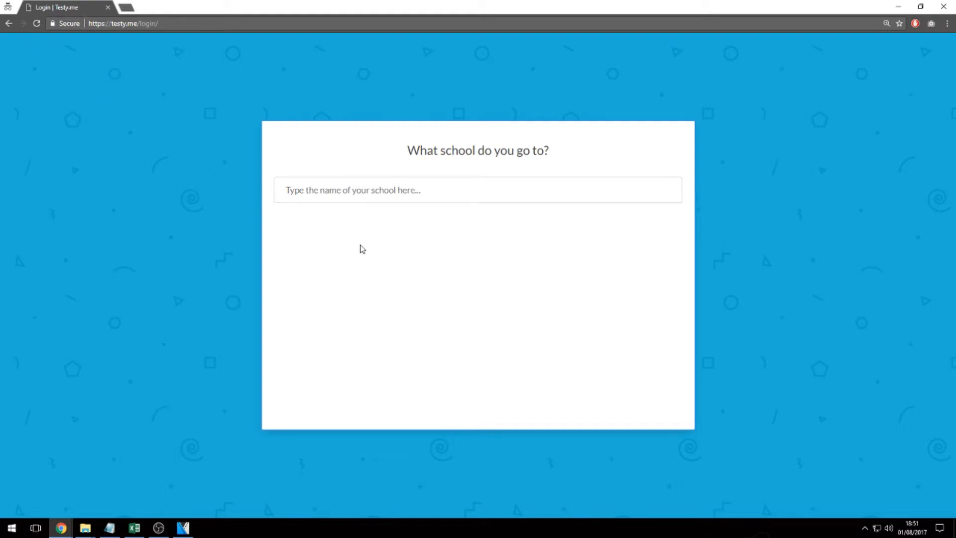
# Search 'tutorial' and choose Tutorial Demo Institution as the school.
pyautogui.click(359, 199)
pyautogui.write('tutorial')
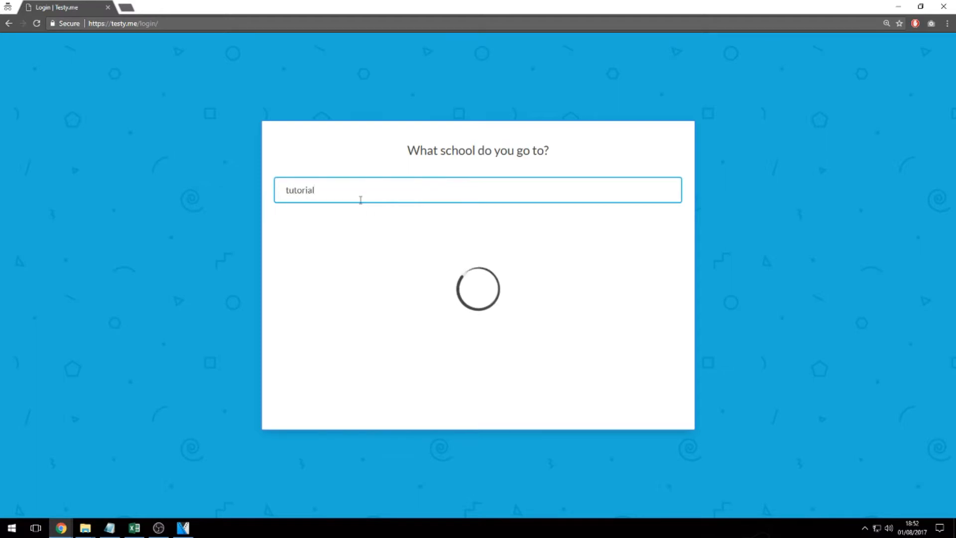
pyautogui.click(379, 226)
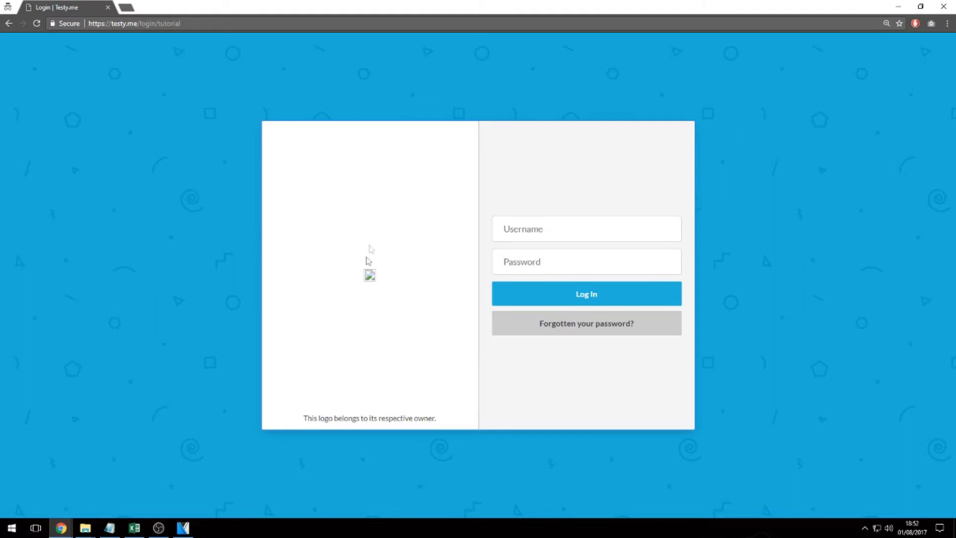
# Copy the first student's username from the dashboard into the login username field.
pyautogui.moveTo(352, 11); pyautogui.dragTo(380, 252)
pyautogui.moveTo(427, 160); pyautogui.dragTo(501, 167)
pyautogui.hotkey('ctrl', 'c')
pyautogui.moveTo(61, 528)
pyautogui.click(249, 488)
pyautogui.click(538, 470)
pyautogui.hotkey('ctrl', 'v')
# Enter the temporary password, sign in, and maximise the browser window.
pyautogui.moveTo(542, 259); pyautogui.dragTo(518, 16)
pyautogui.click(554, 268)
pyautogui.write('•••••')
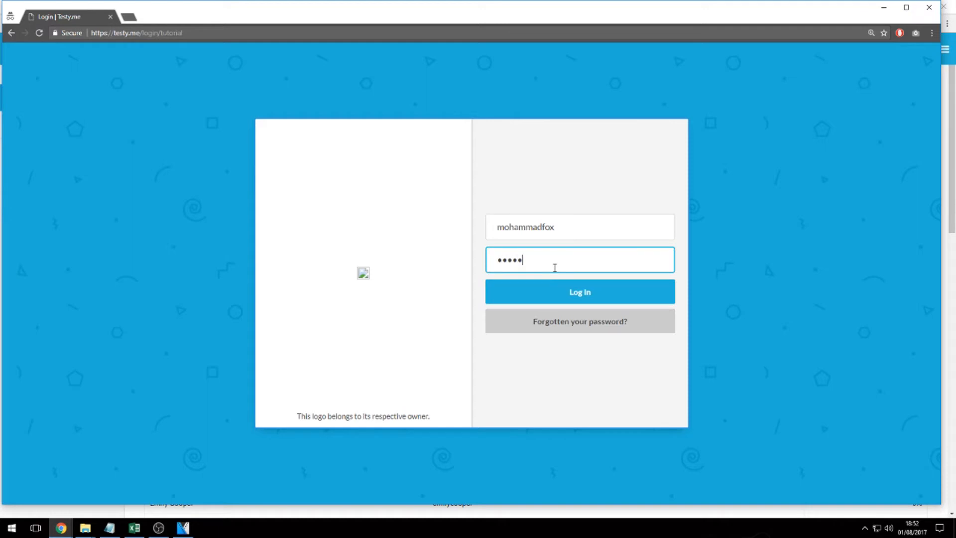
pyautogui.write('•')
pyautogui.press('Return')
pyautogui.doubleClick(528, 18)
pyautogui.moveTo(523, 231); pyautogui.dragTo(664, 232)
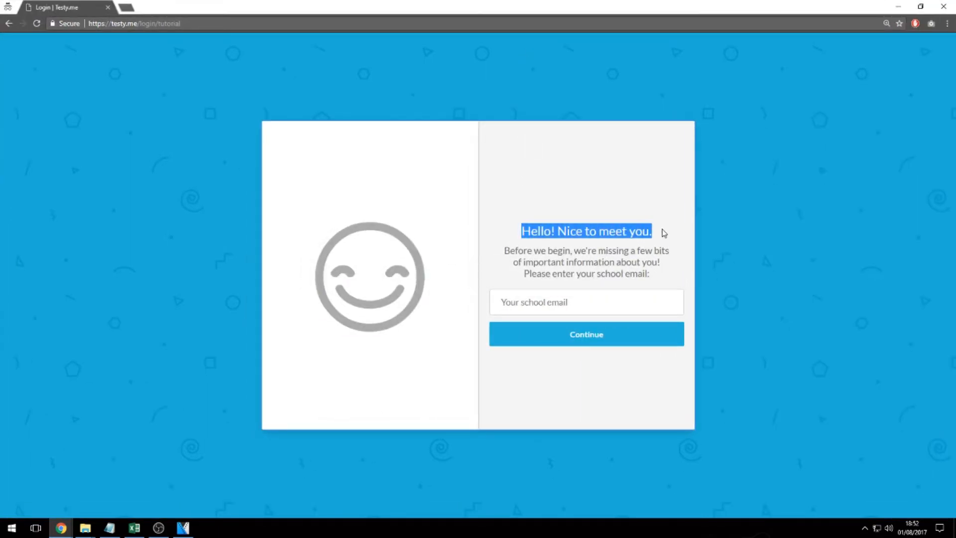
# Enter the student's school email address, correcting typos, and submit it.
pyautogui.click(582, 313)
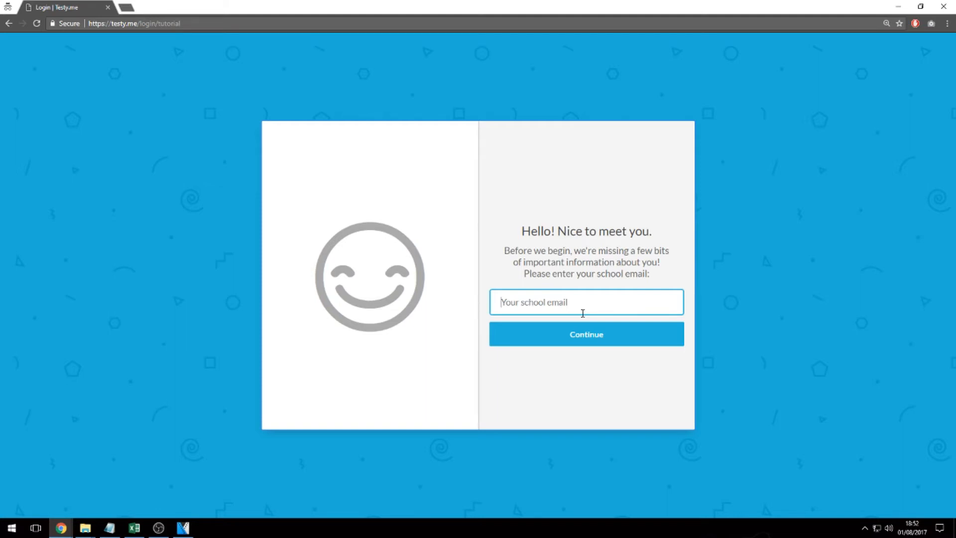
pyautogui.write('emxa')
pyautogui.hotkey('ctrl', 'a')
pyautogui.write('example@emaiol')
pyautogui.press('BackSpace')
pyautogui.press('BackSpace')
pyautogui.write('l.com')
pyautogui.click(570, 334)
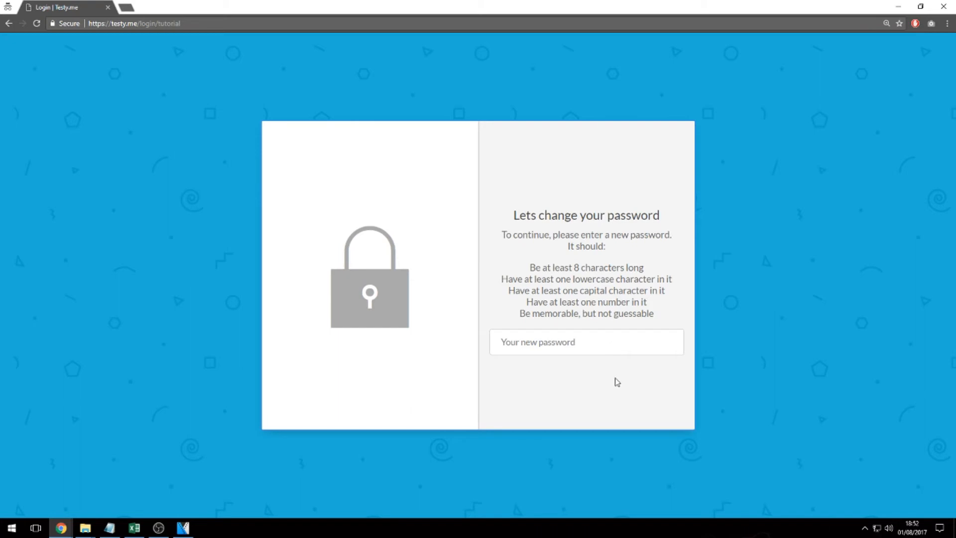
# Type a new password that meets the listed requirements and continue.
pyautogui.moveTo(529, 263); pyautogui.dragTo(657, 321)
pyautogui.click(655, 342)
pyautogui.write('••••••••')
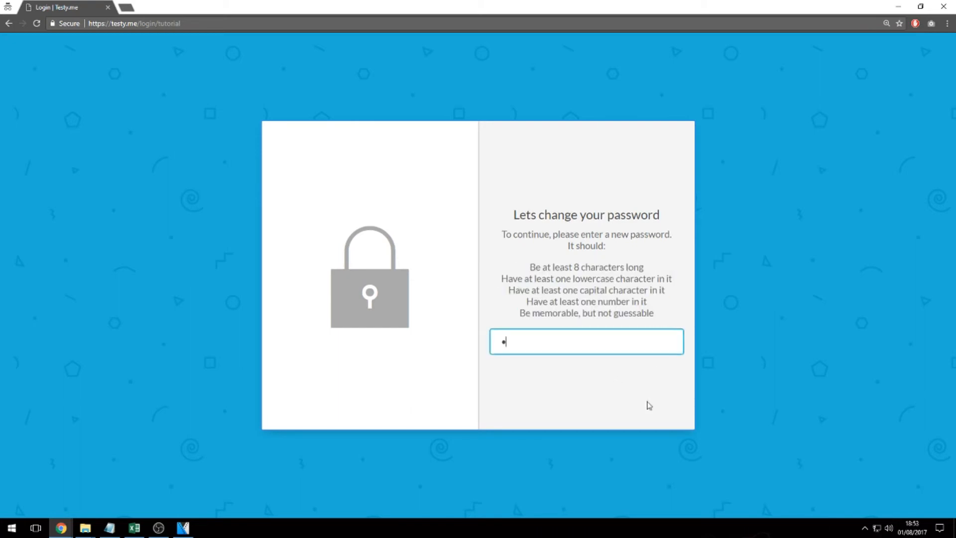
pyautogui.write('•')
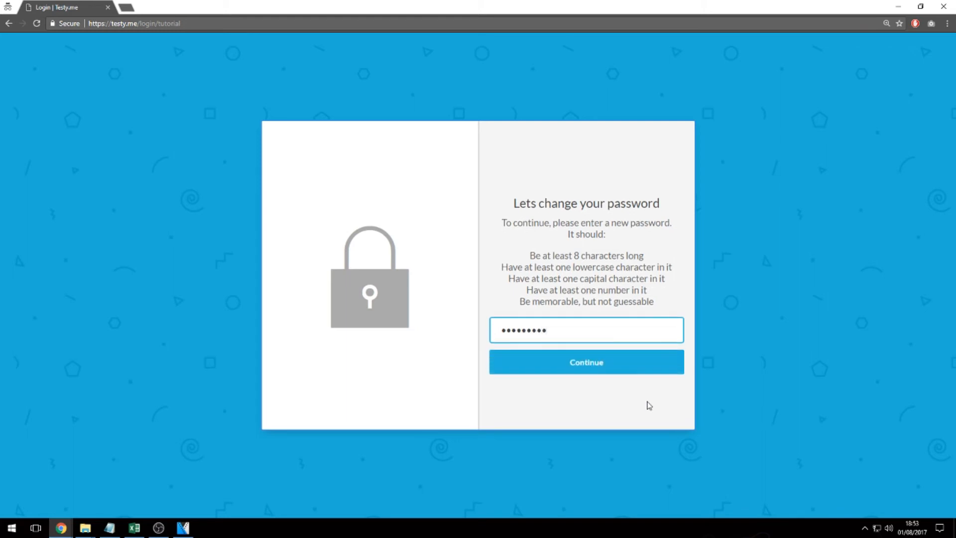
pyautogui.click(588, 363)
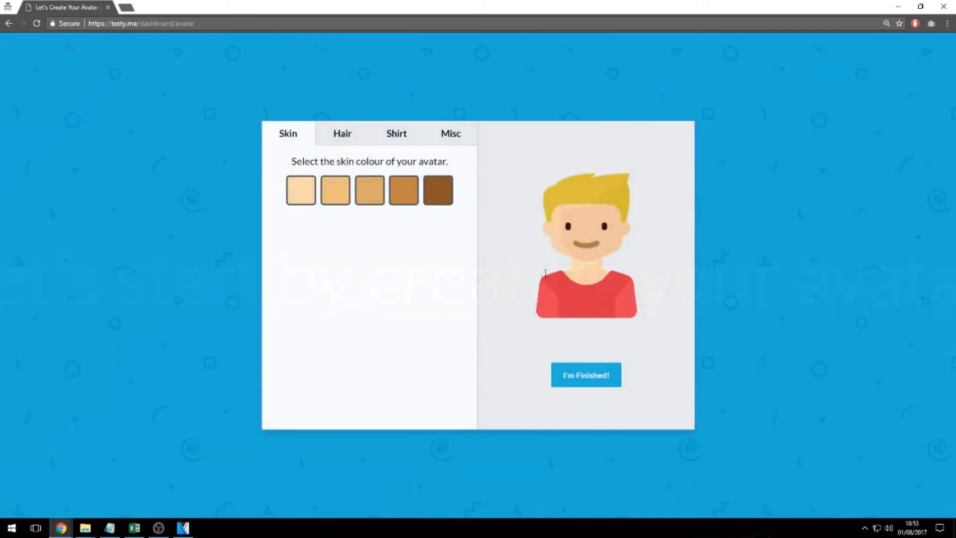
# Pick the blue hair swatch and round glasses, then finish the avatar to reach the dashboard.
pyautogui.click(342, 133)
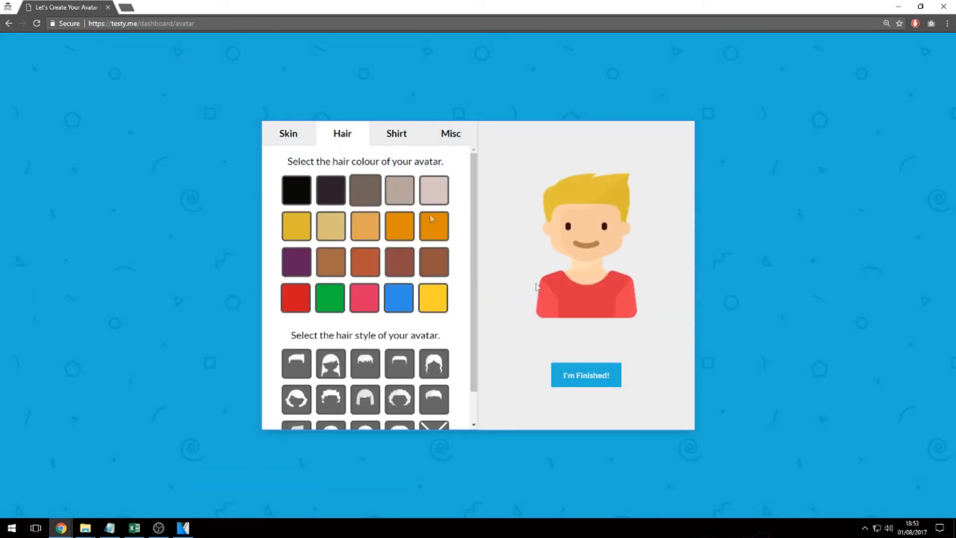
pyautogui.click(398, 297)
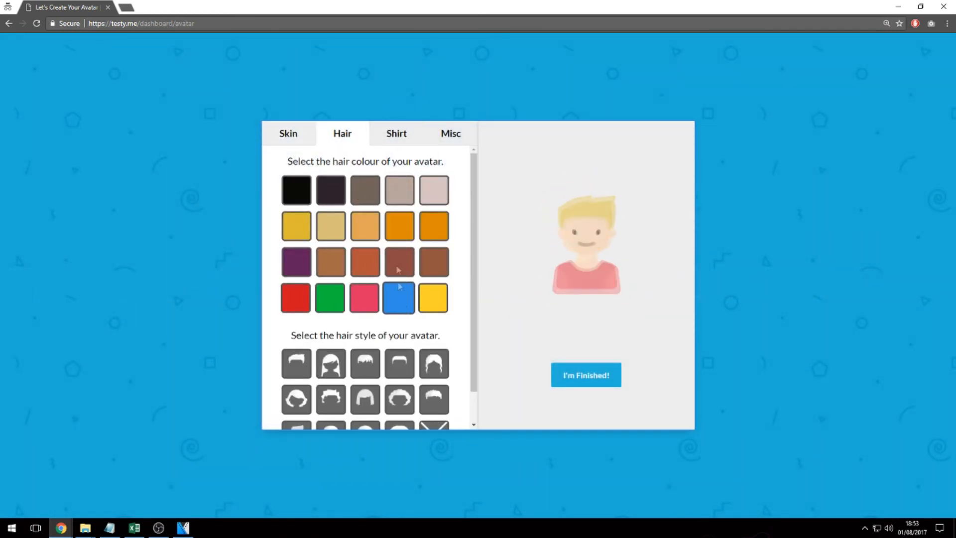
pyautogui.click(450, 134)
pyautogui.click(369, 192)
pyautogui.click(590, 382)
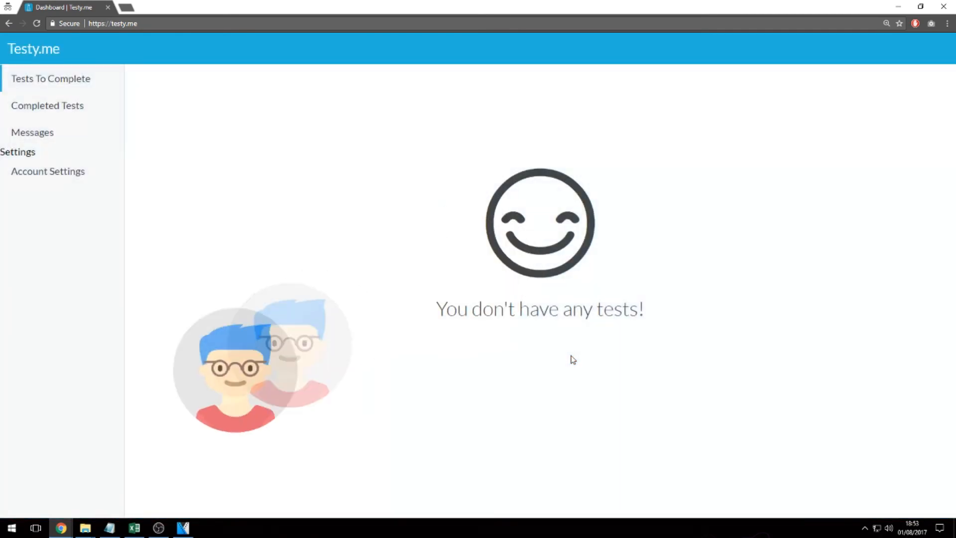
pyautogui.moveTo(623, 333); pyautogui.dragTo(399, 320)
pyautogui.click(398, 351)
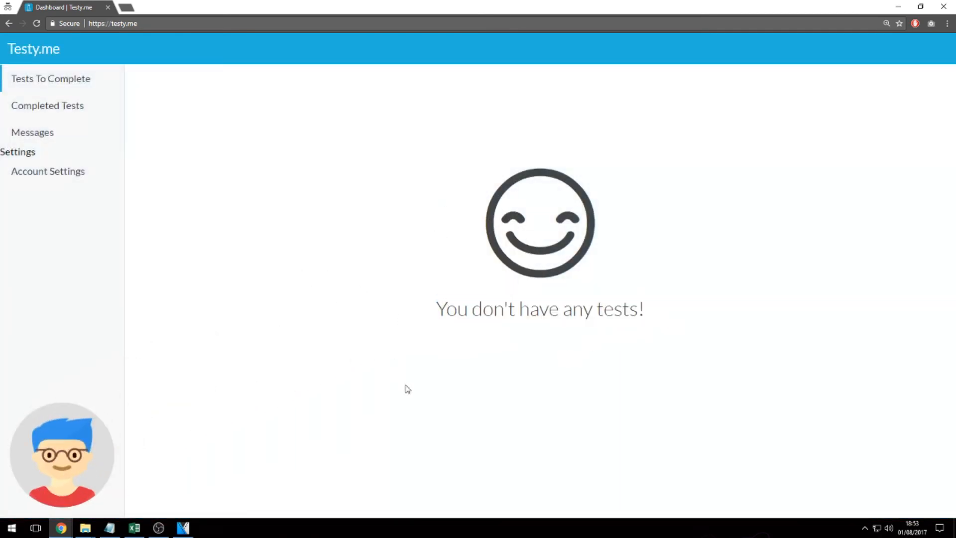